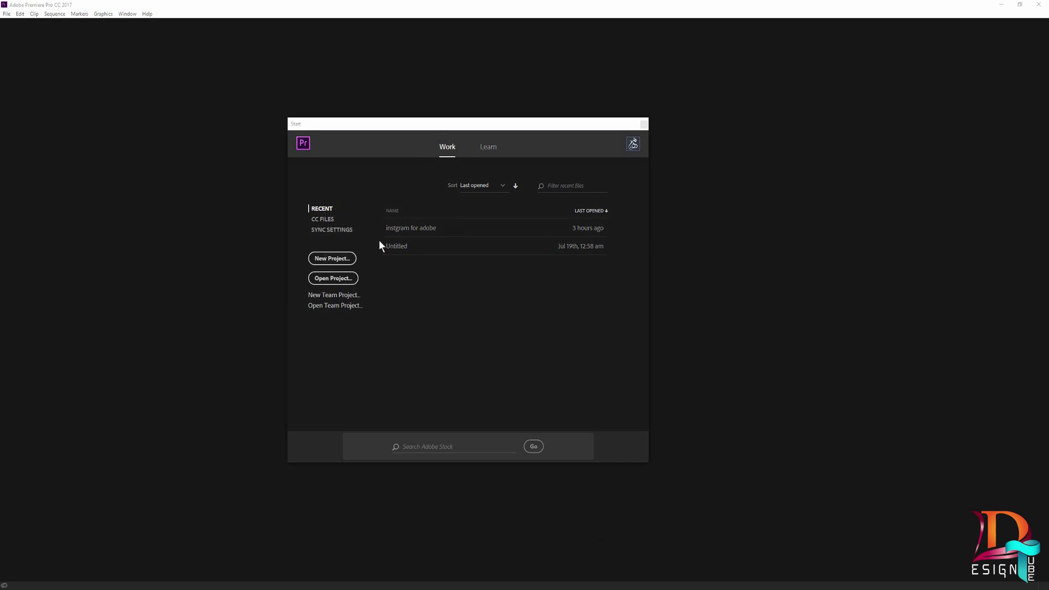
pyautogui.click(497, 147)
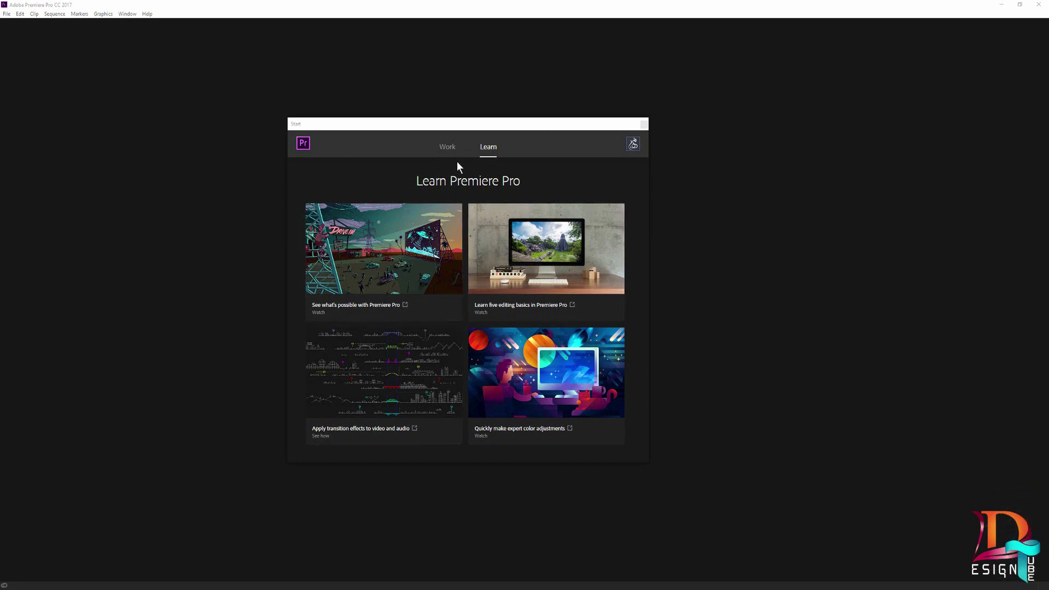
pyautogui.click(443, 147)
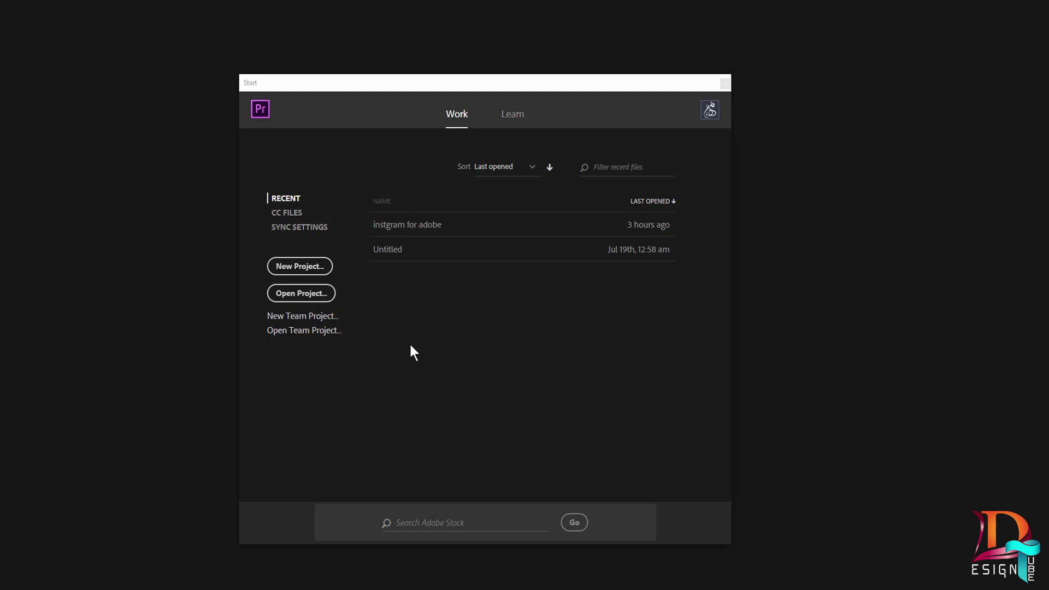
# - View the Creative Cloud Files page, then the Start screen's sync settings options
pyautogui.click(291, 214)
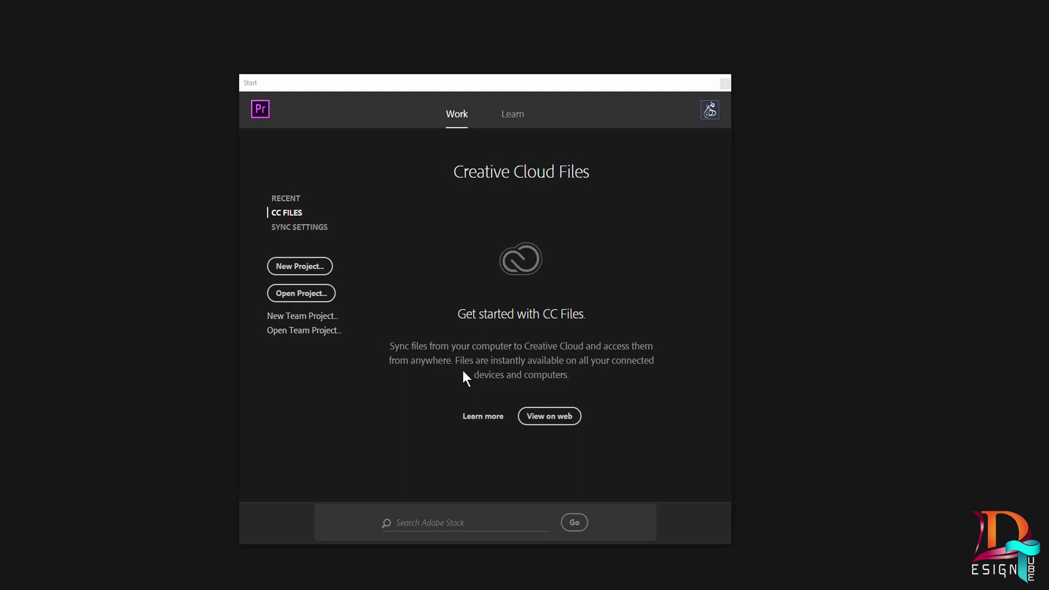
pyautogui.click(300, 230)
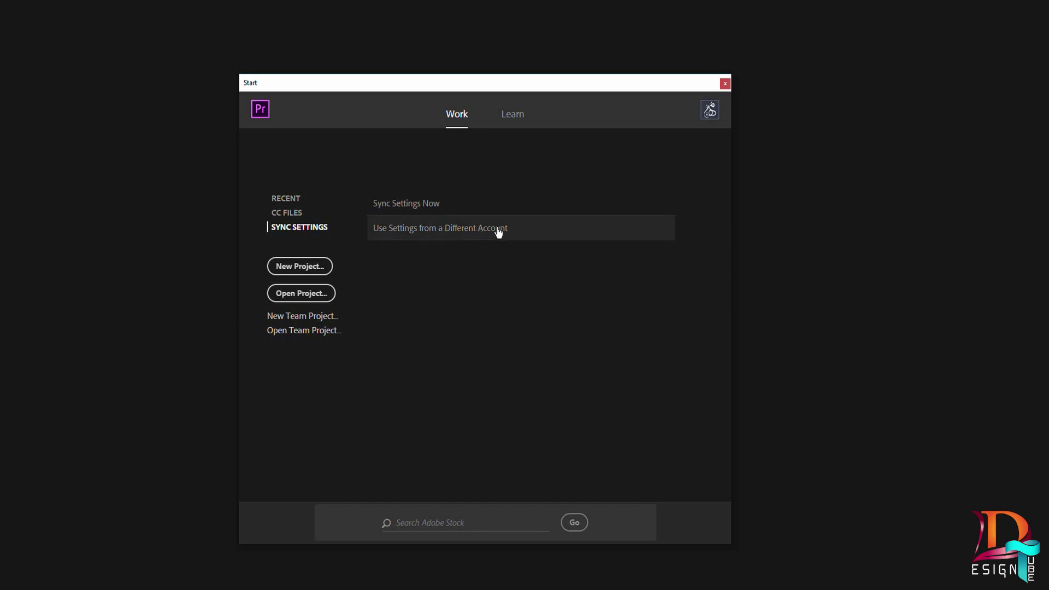
# - Choose Sync Settings Now to bring up the Creative Cloud sign-in window
pyautogui.click(405, 210)
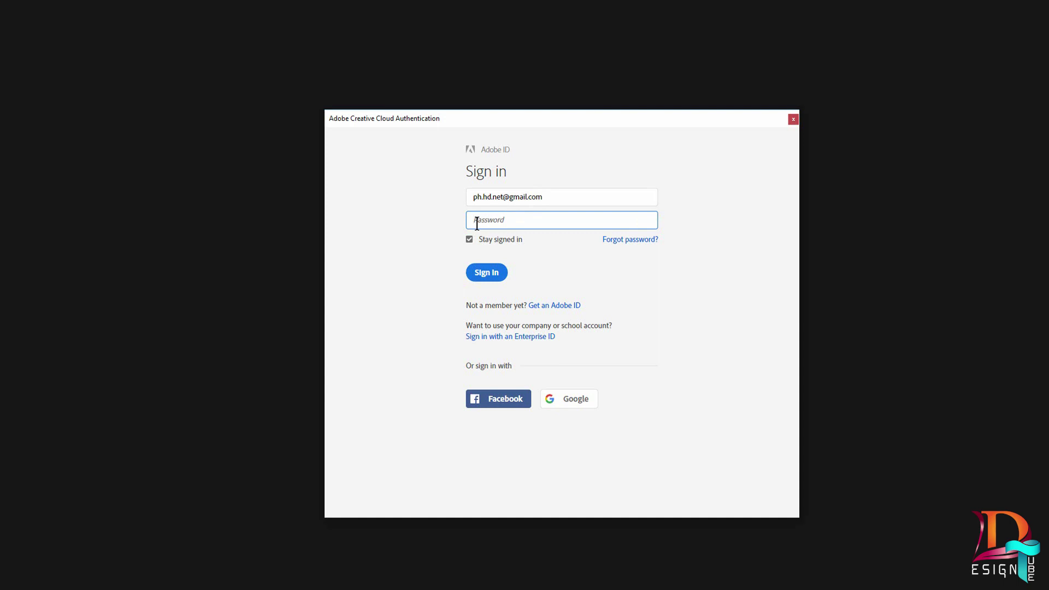
# - Enter the account password and sign in to Adobe Creative Cloud
pyautogui.write('**********')
pyautogui.write('*****')
pyautogui.click(481, 272)
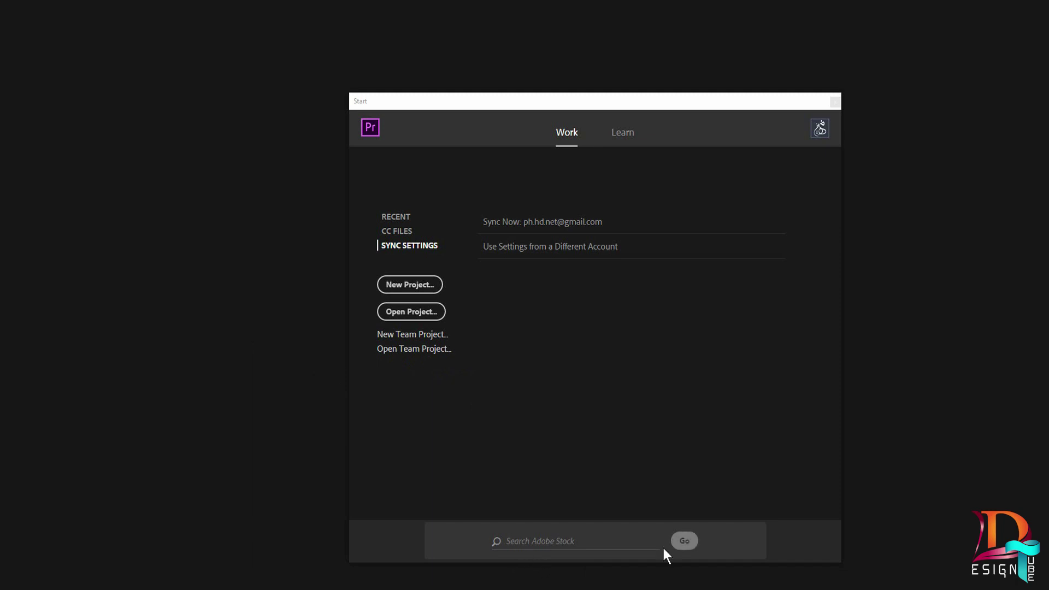
# - Search Adobe Stock for 'photo 1920'
pyautogui.click(521, 542)
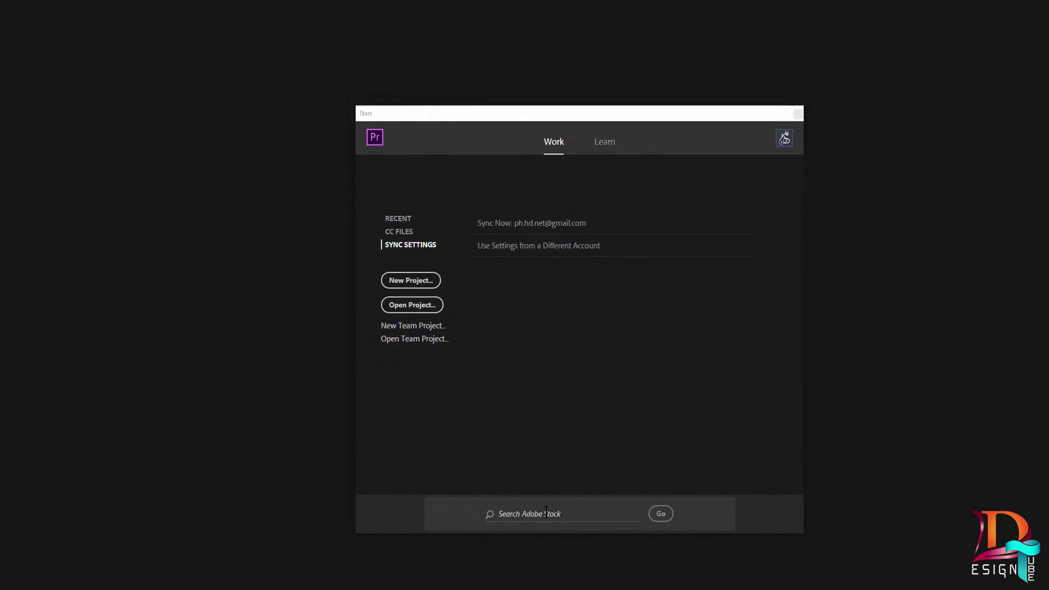
pyautogui.write('ph')
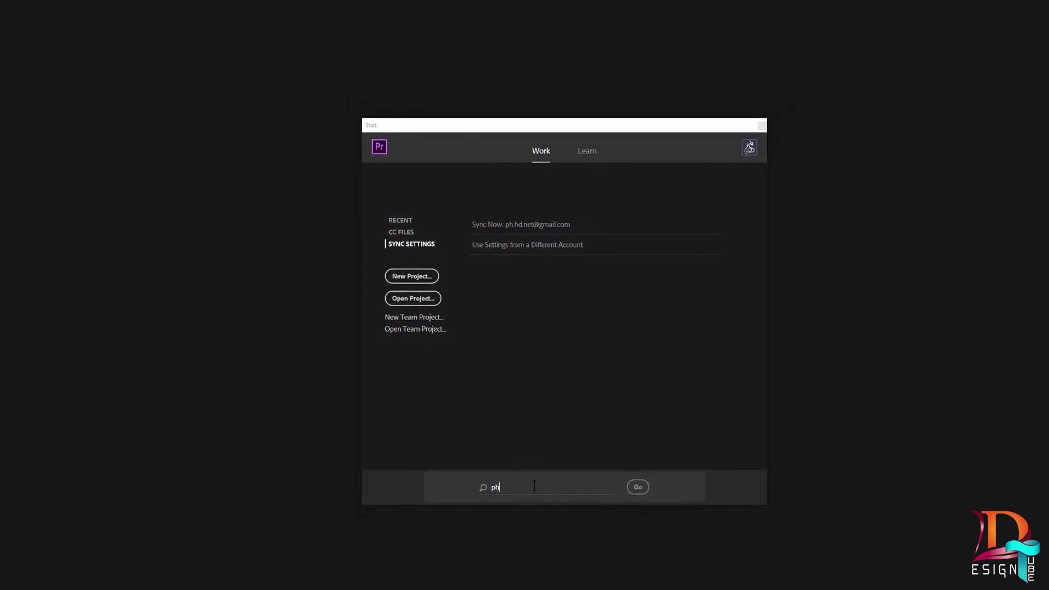
pyautogui.write('oto')
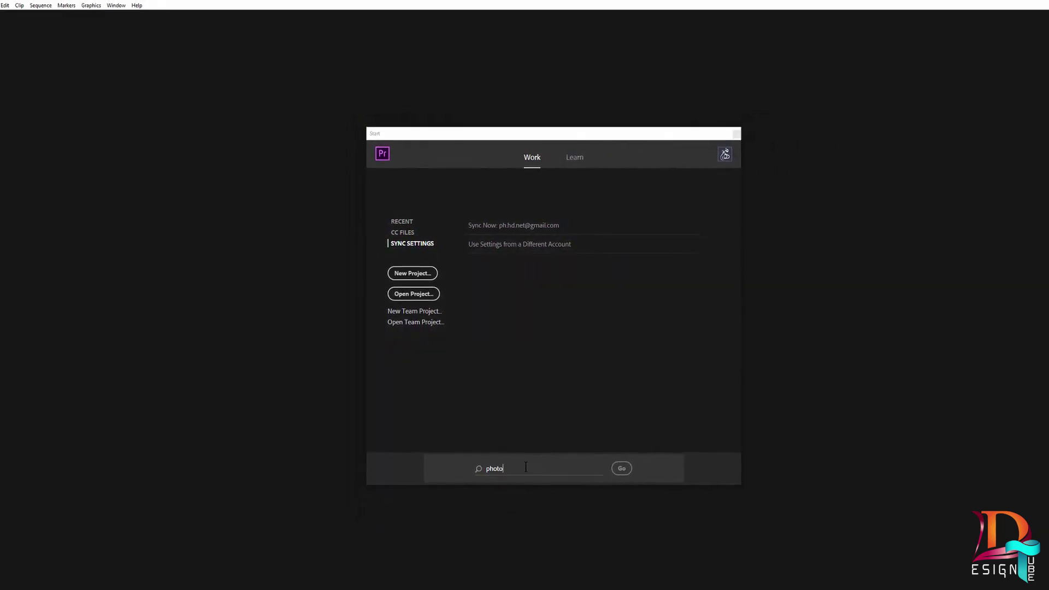
pyautogui.write(' 1920')
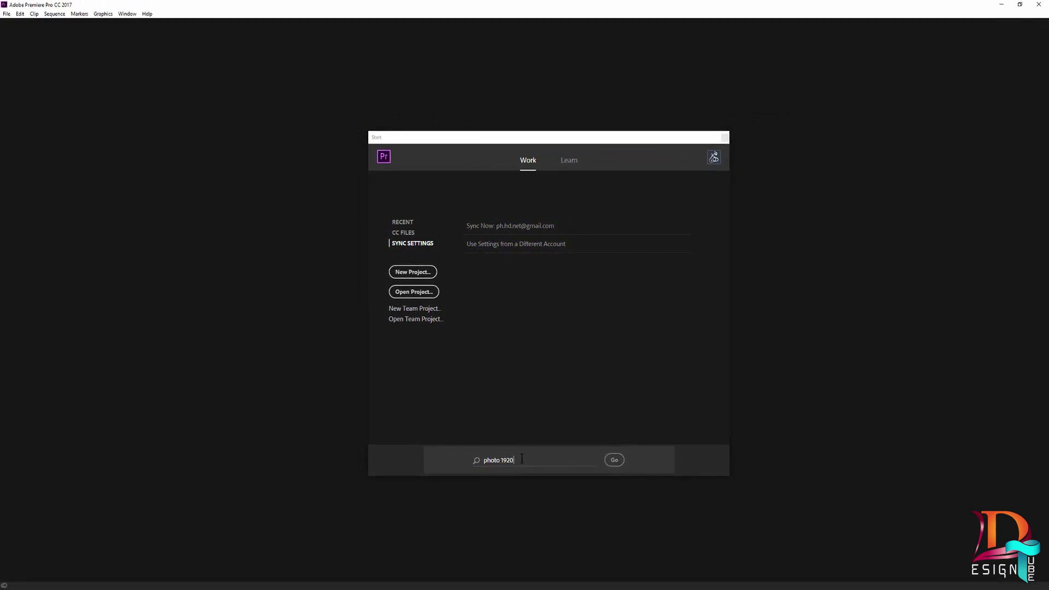
pyautogui.click(614, 459)
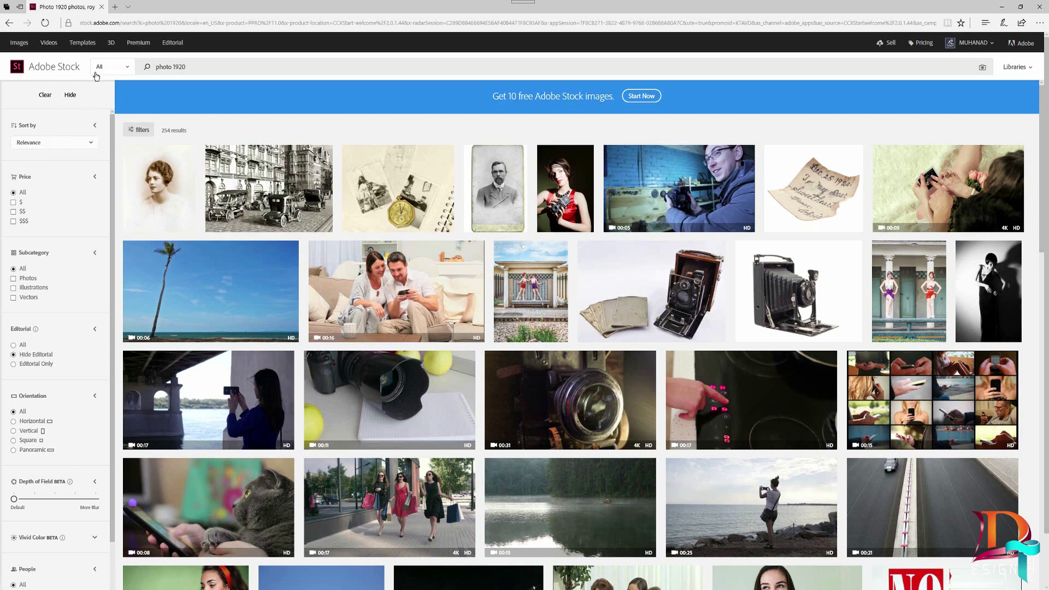
# - Browse the Adobe Stock content-type list and the Get 10 free images offer
pyautogui.click(121, 71)
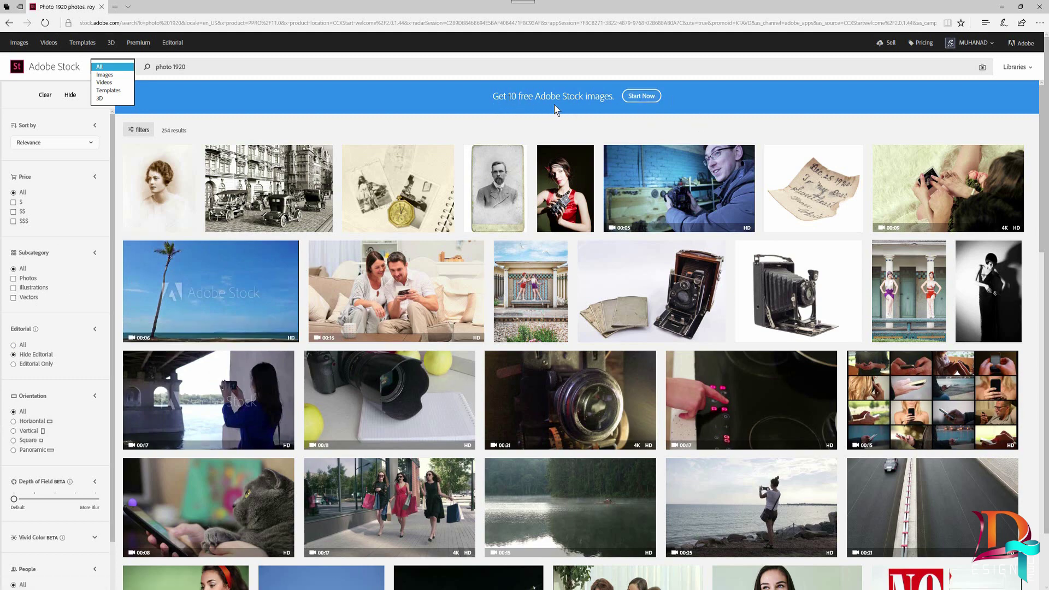
pyautogui.moveTo(492, 96); pyautogui.dragTo(594, 89)
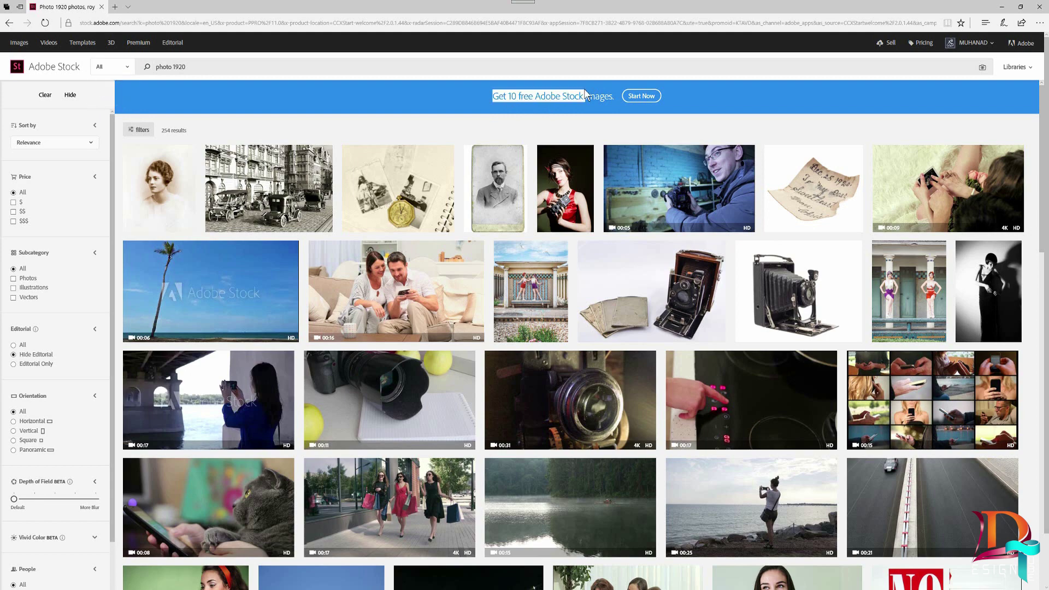
pyautogui.click(460, 99)
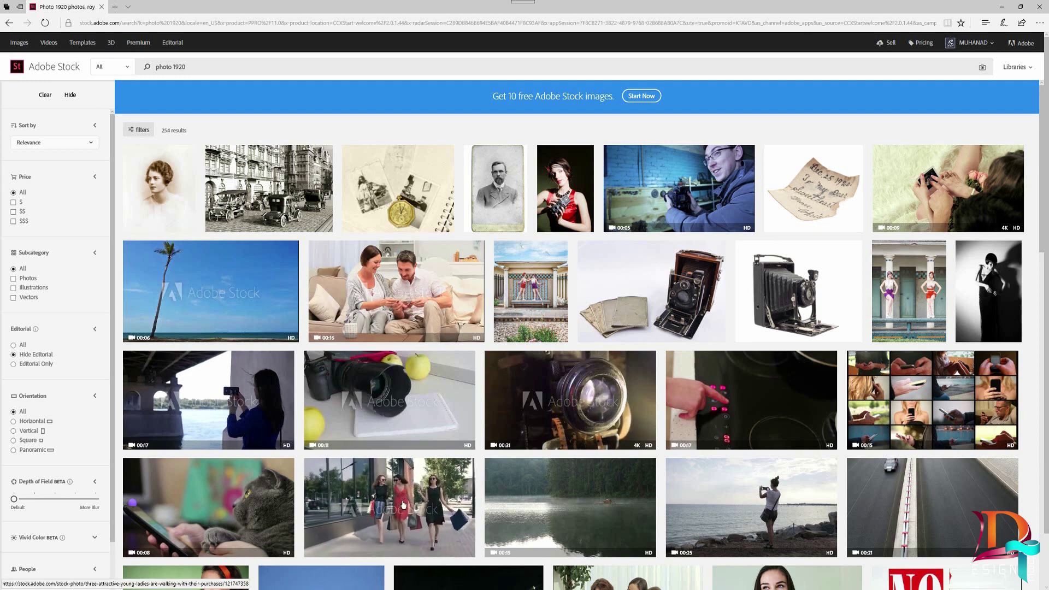
# - View the clip's Buy License & Save options, then minimize the browser
pyautogui.scroll(-2, 419, 484)
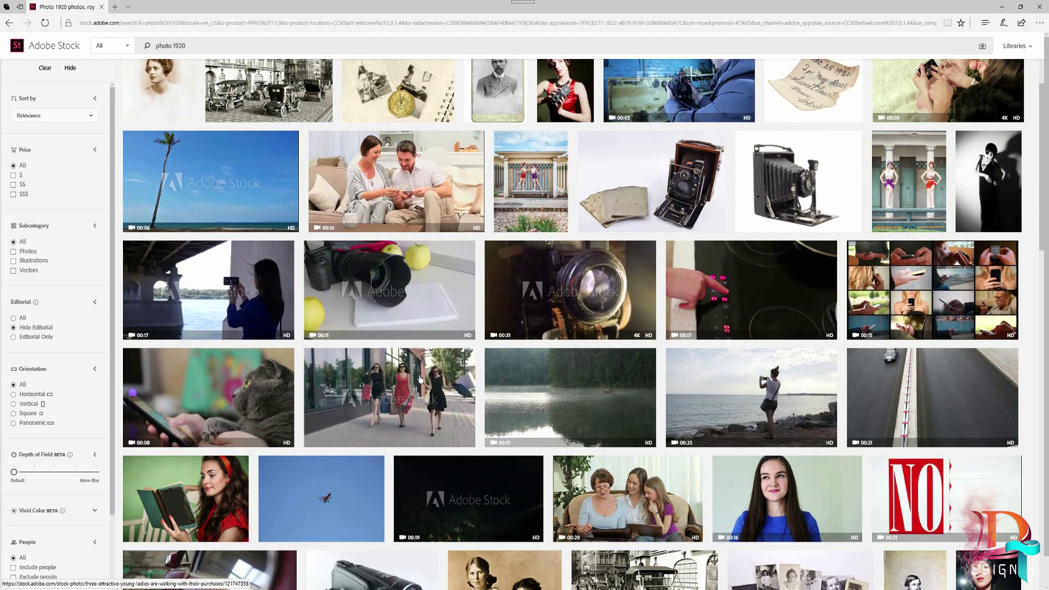
pyautogui.moveTo(371, 437)
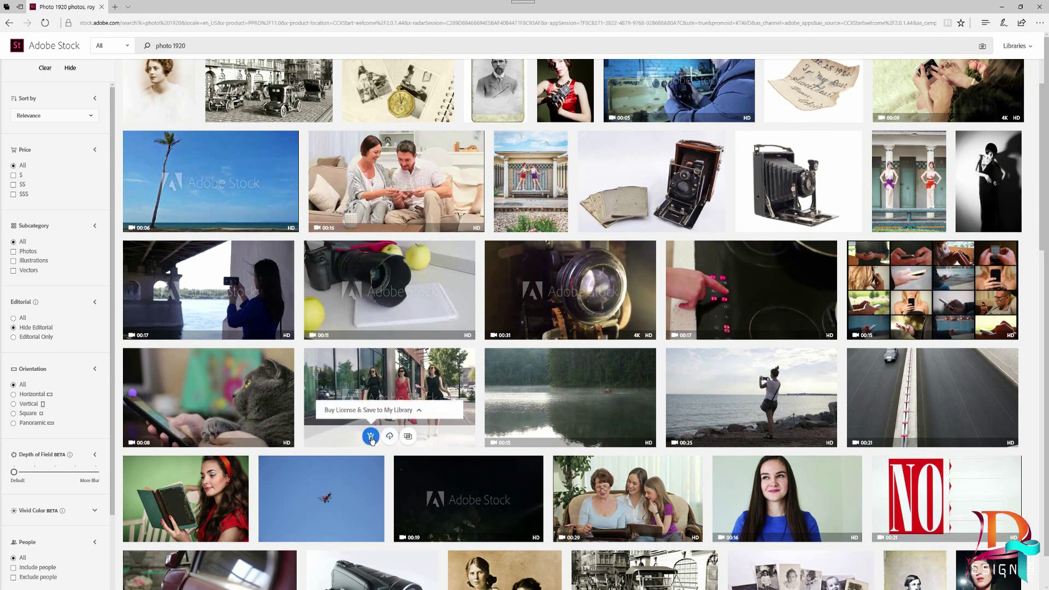
pyautogui.click(420, 411)
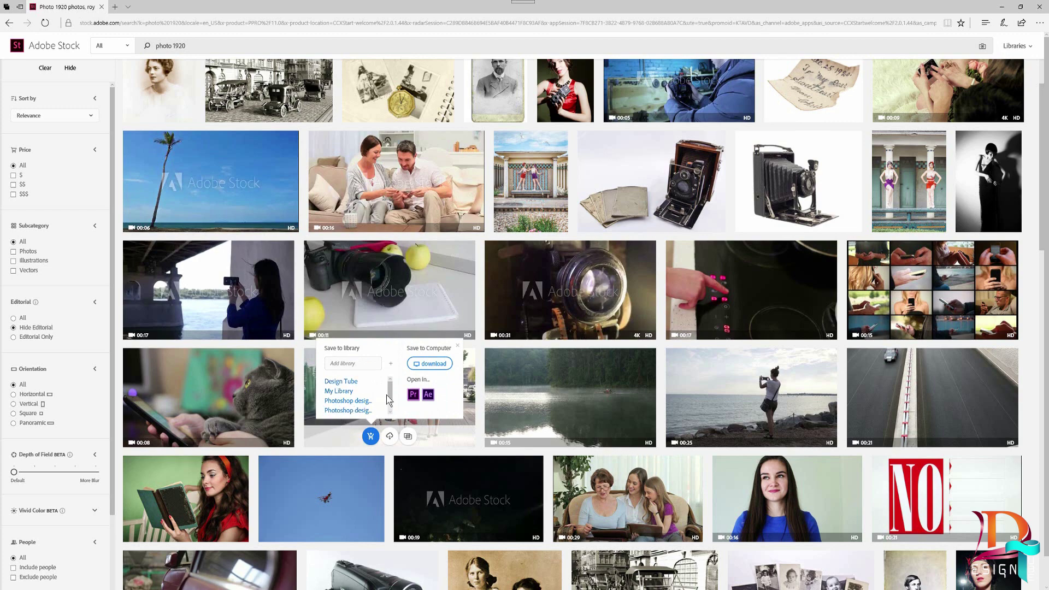
pyautogui.scroll(-1, 391, 400)
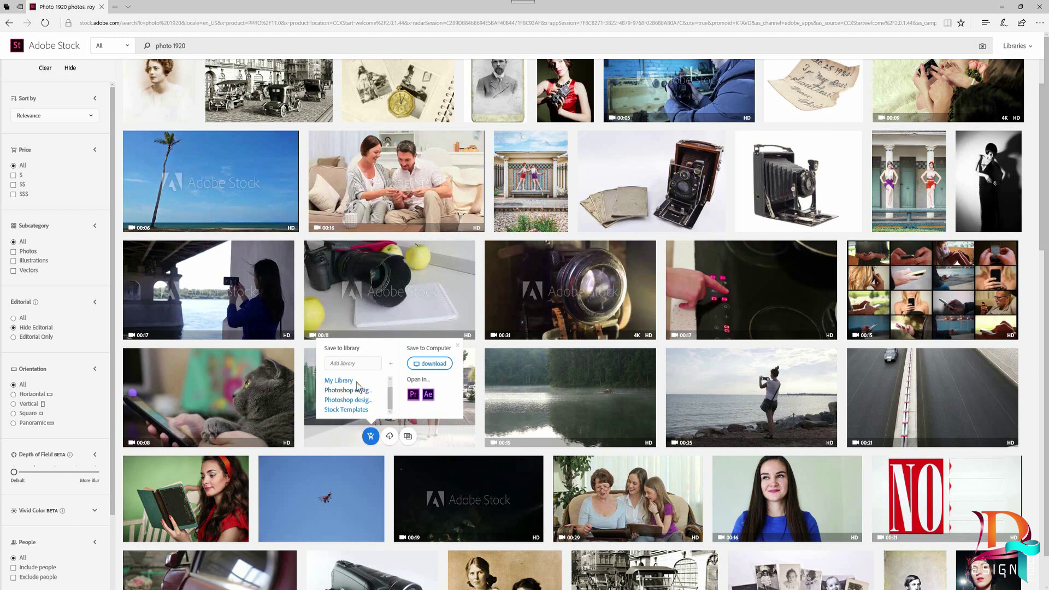
pyautogui.scroll(1, 391, 388)
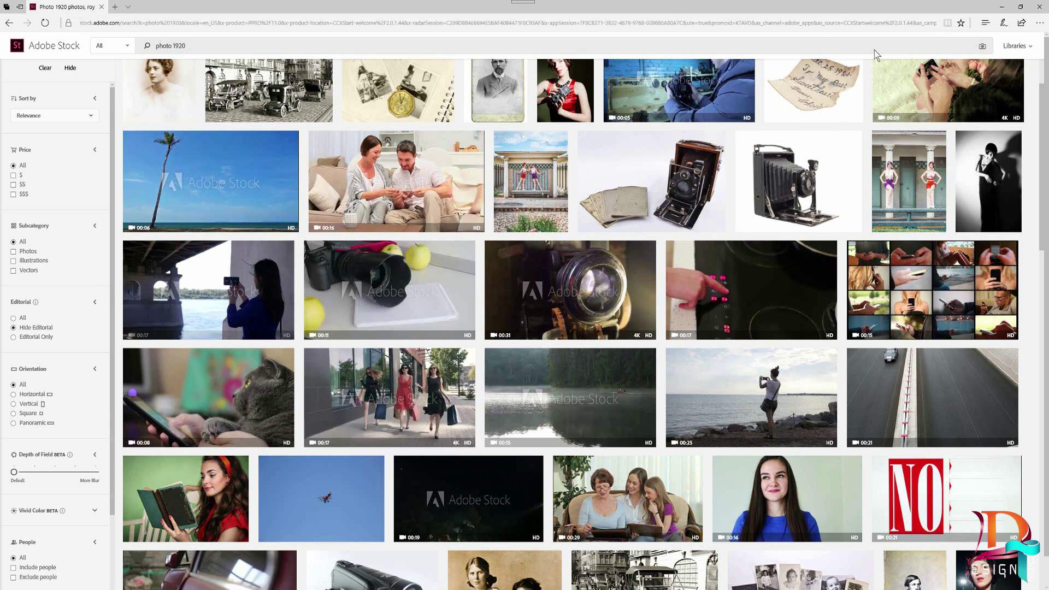
pyautogui.click(1002, 8)
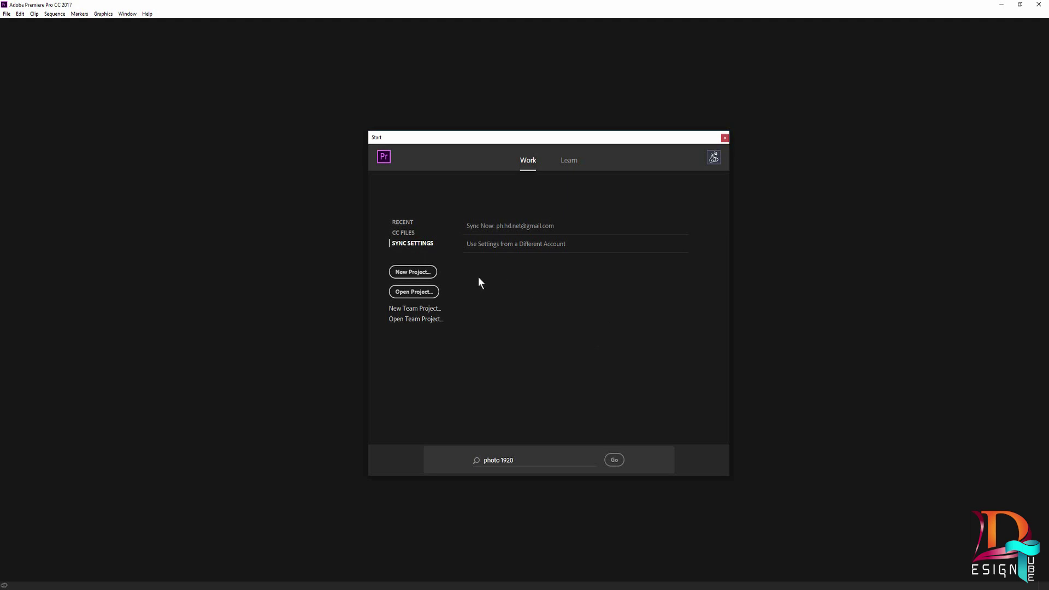
# - Start a new Premiere Pro project named 'TEST 1'
pyautogui.click(413, 271)
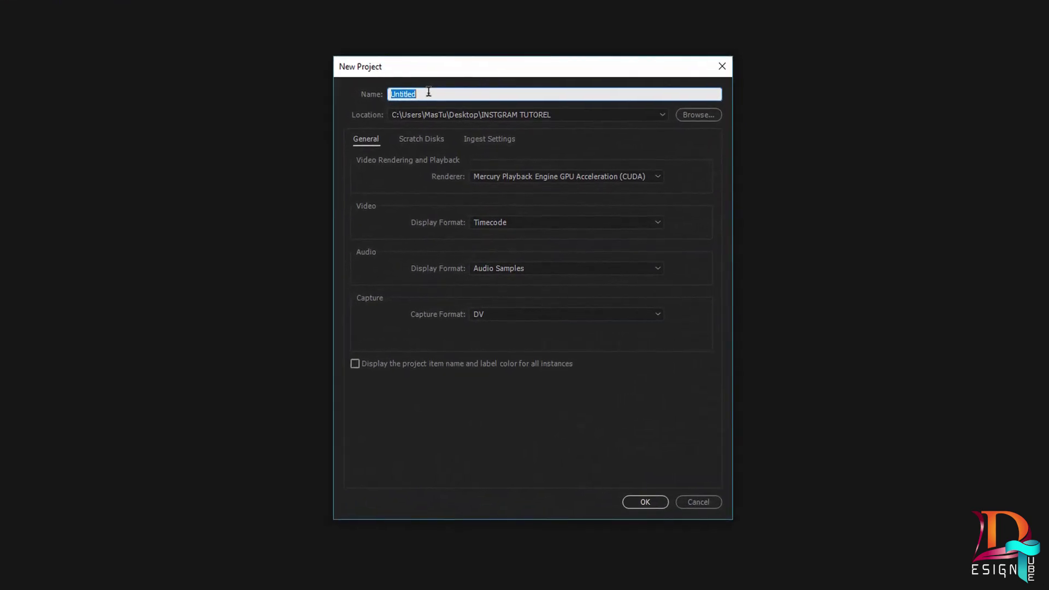
pyautogui.write('TEST 1')
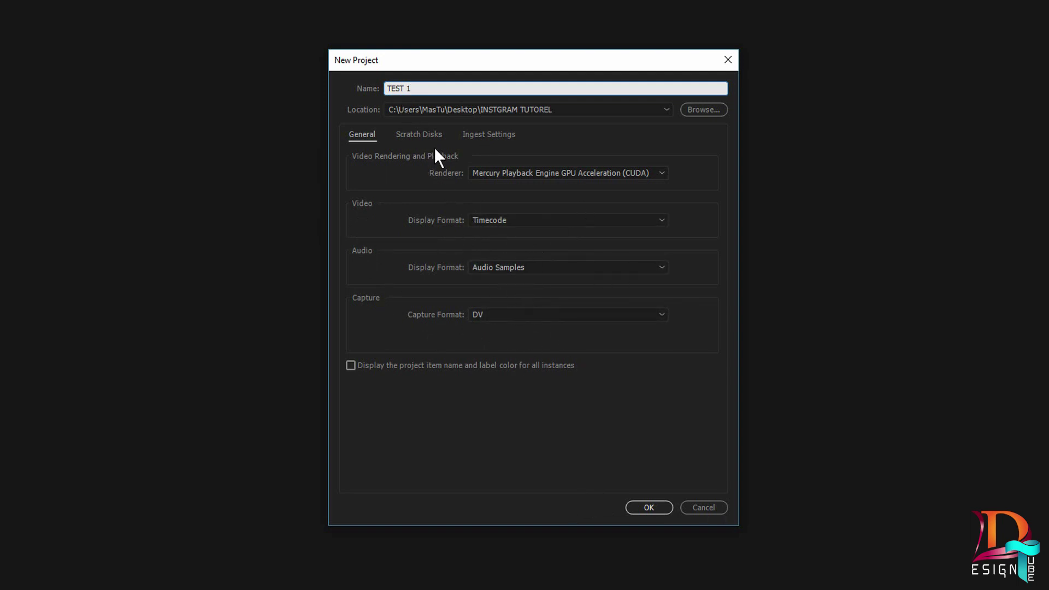
# - Show the new project's scratch disk settings, all set to Same as Project
pyautogui.click(422, 136)
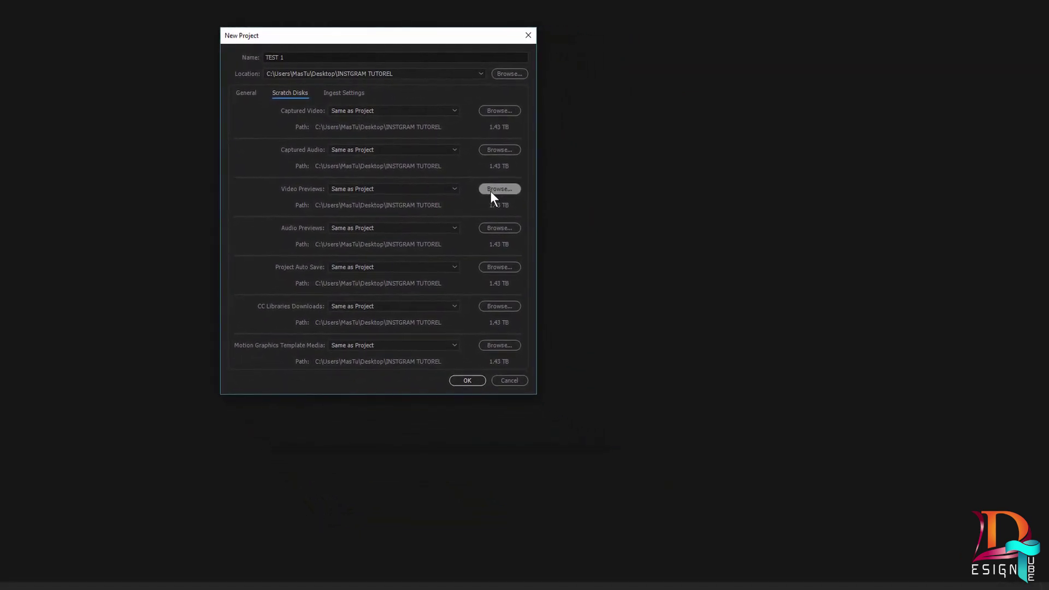
# - Point video and audio previews to D:\Adobe Premiere Pro Project Save\ and create the project
pyautogui.click(489, 189)
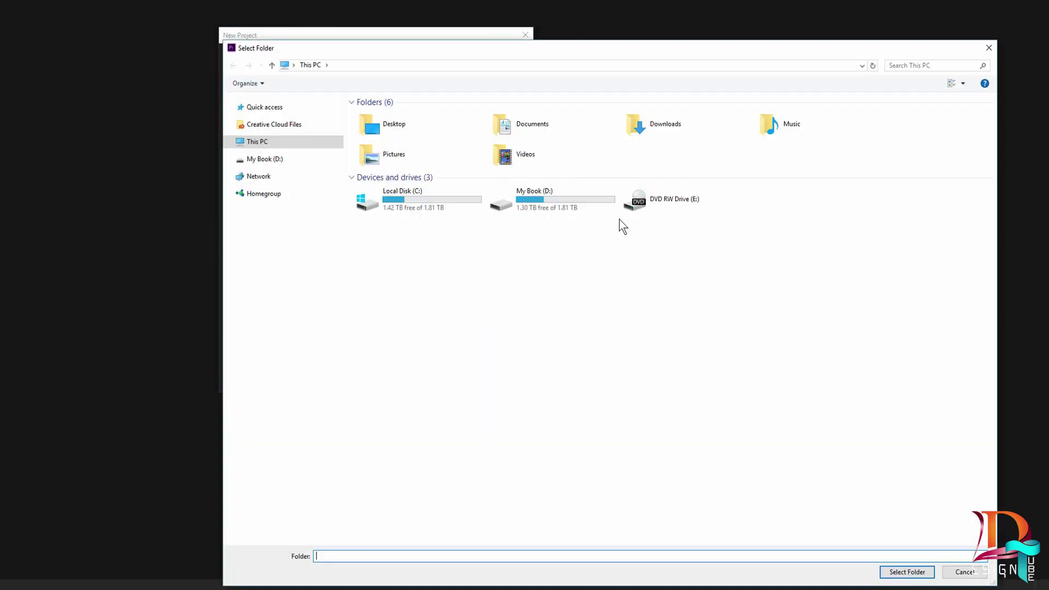
pyautogui.doubleClick(553, 205)
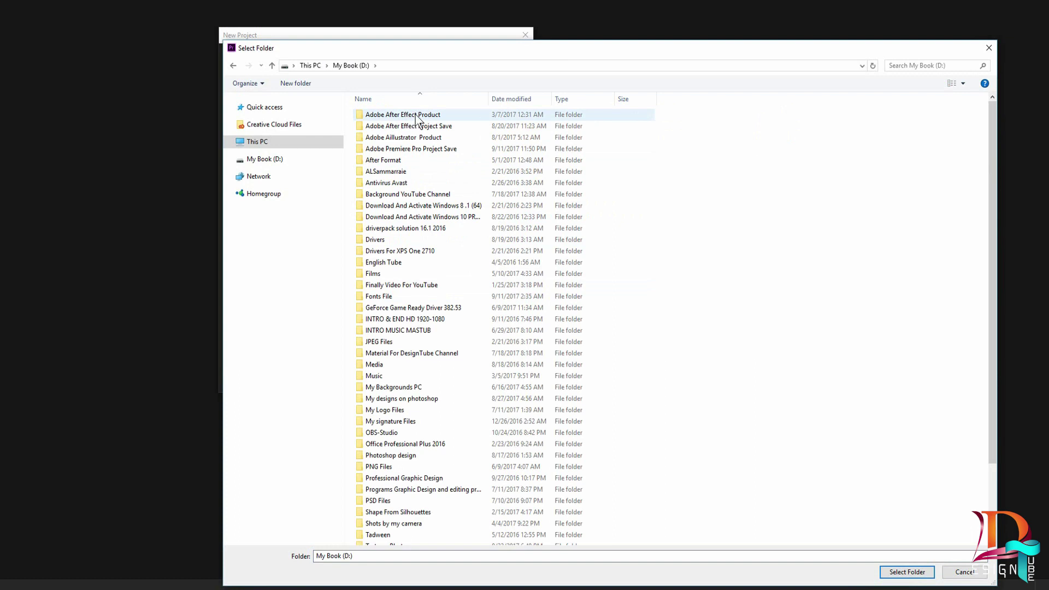
pyautogui.doubleClick(421, 149)
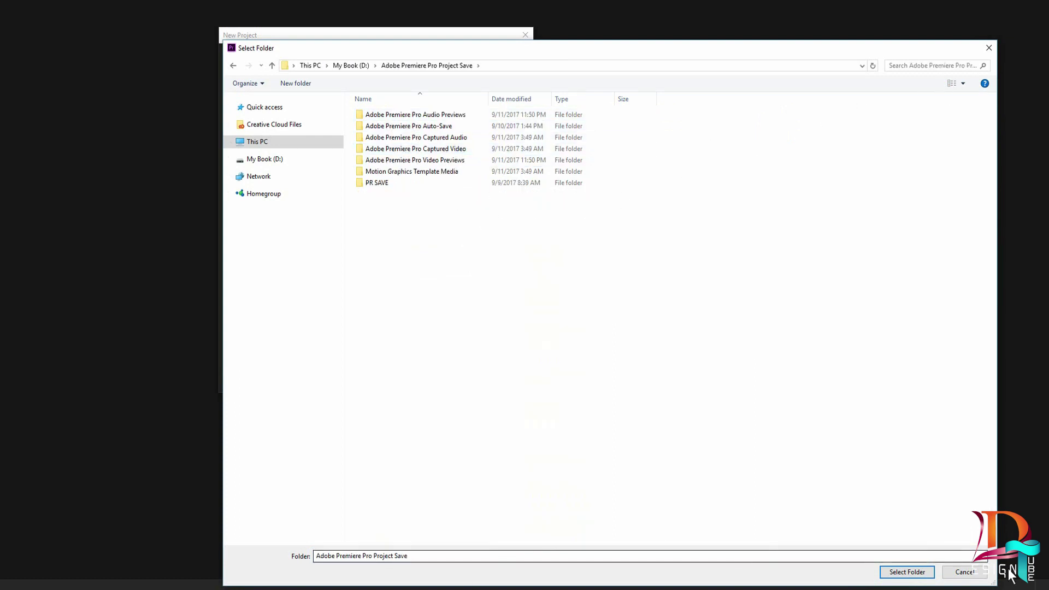
pyautogui.click(907, 572)
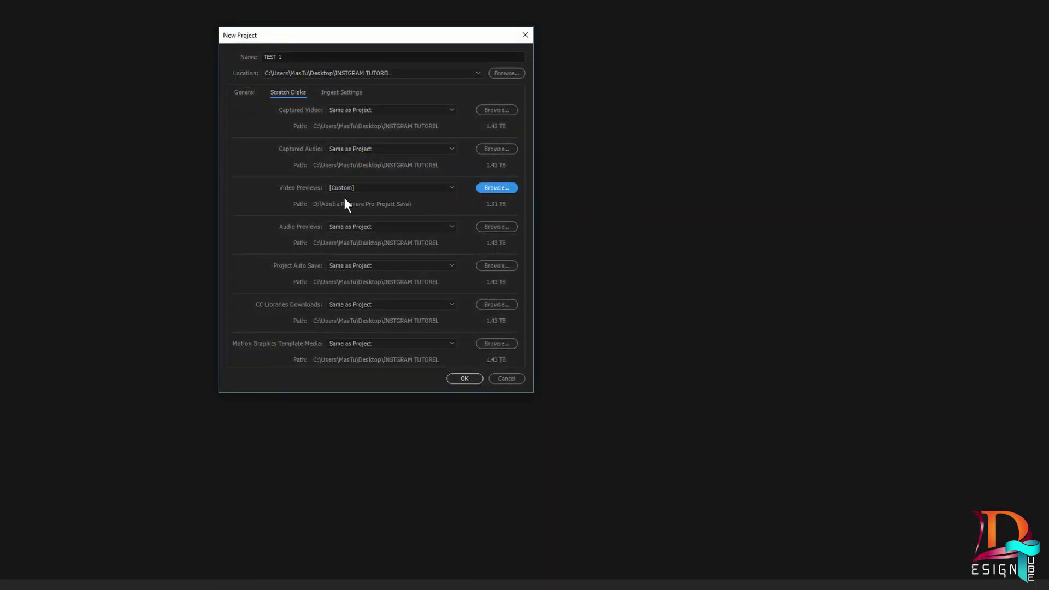
pyautogui.click(494, 227)
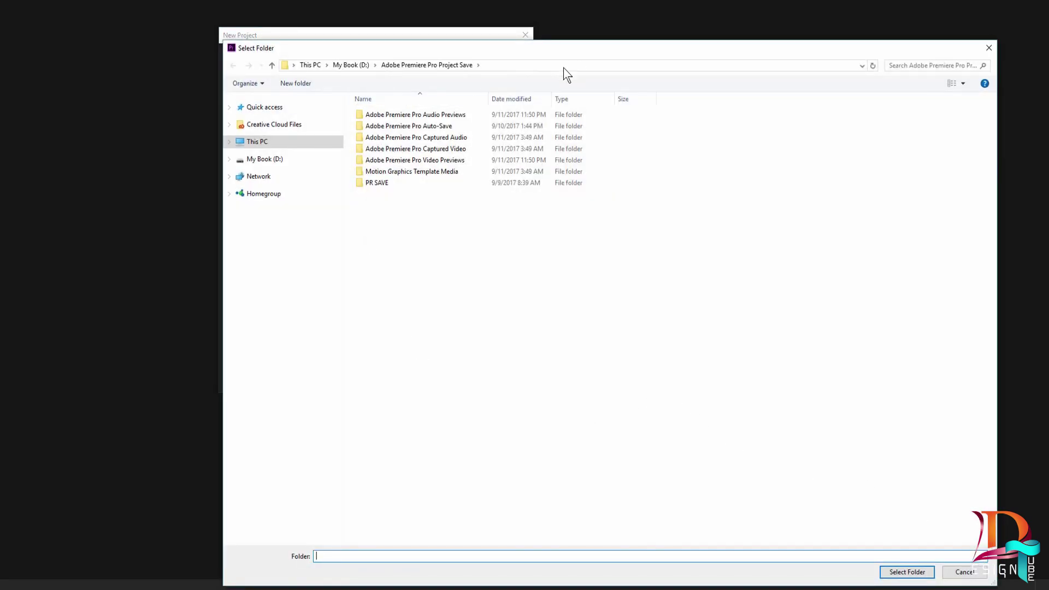
pyautogui.click(921, 575)
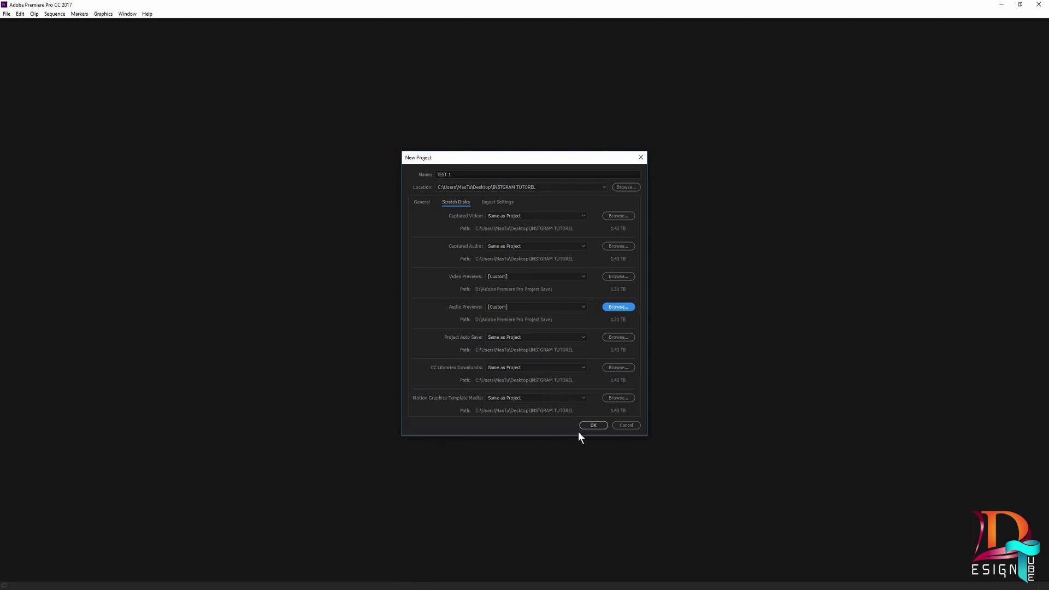
pyautogui.click(594, 427)
# - Confirm overwriting the existing TEST 1 project file
pyautogui.click(551, 309)
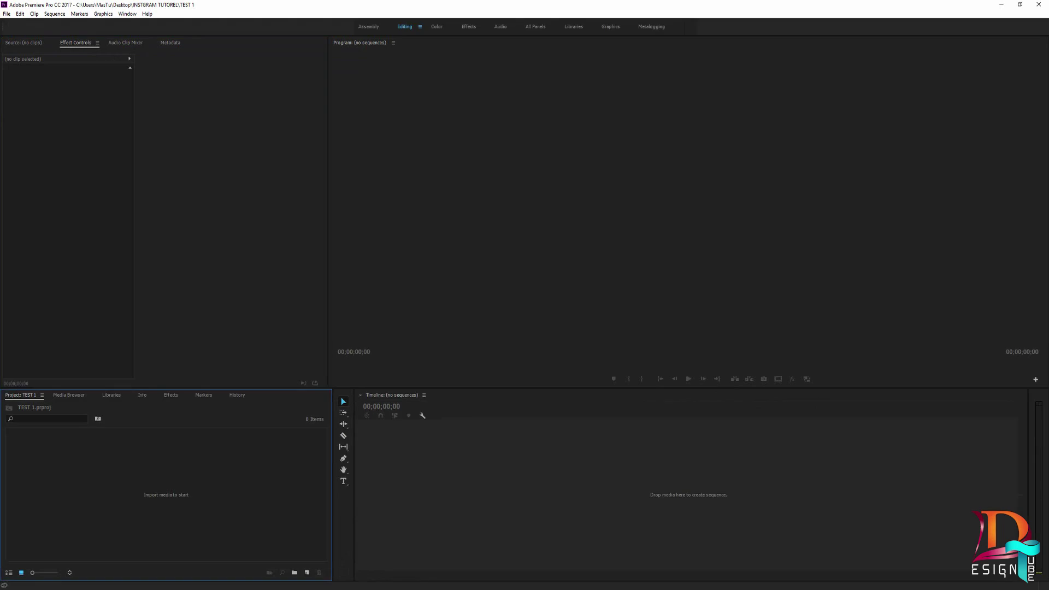